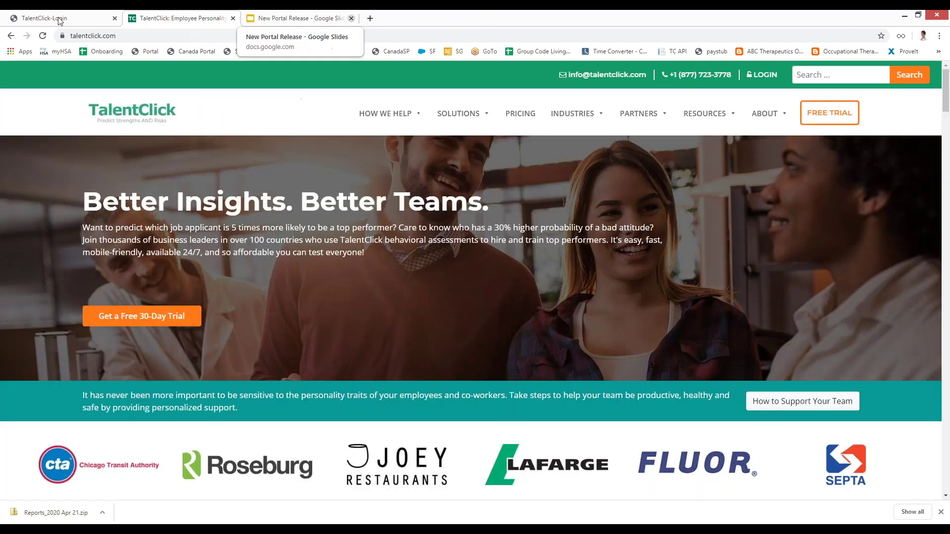
Log in to the TalentClick portal with the prefilled demo account credentials
click(46, 18)
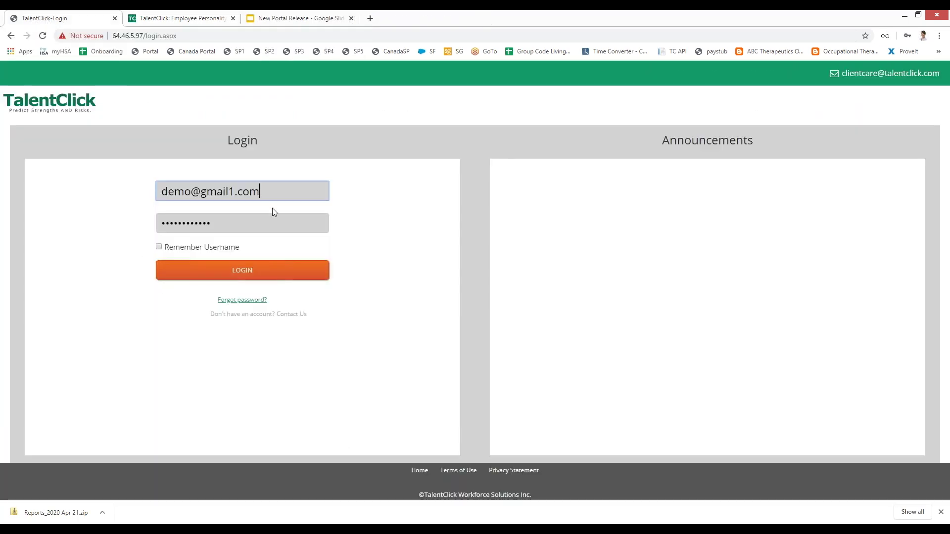
drag(270, 192, 114, 195)
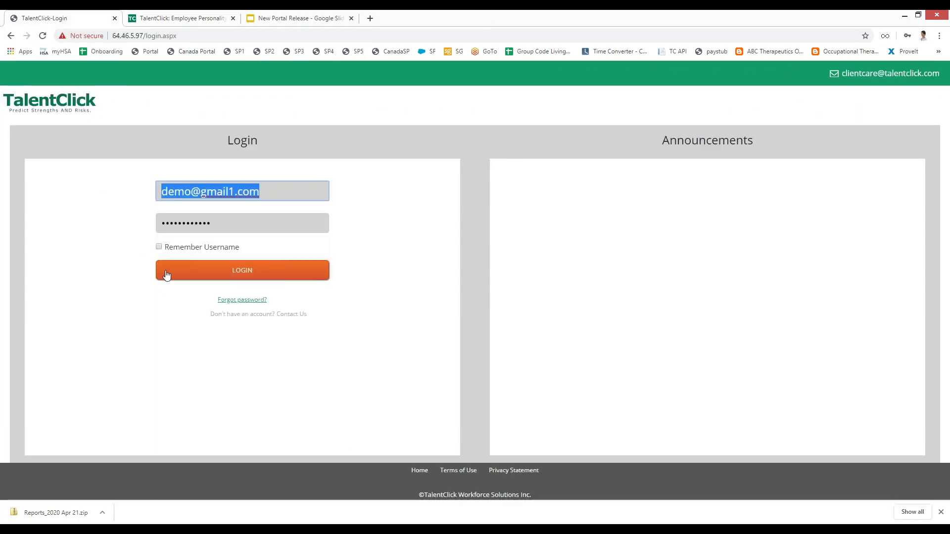
click(254, 276)
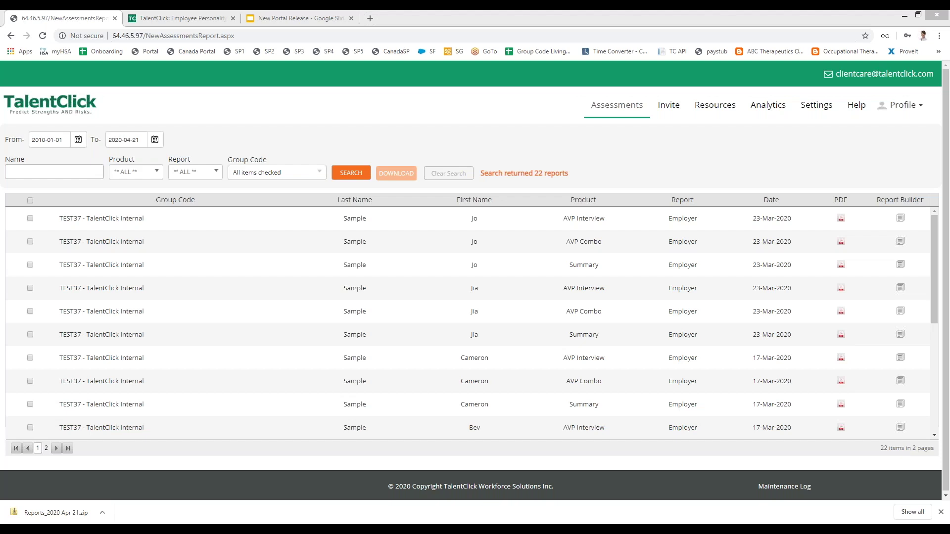
Open the first listed assessment in Report Builder and add the Accounting: AP/AR Clerk benchmark to its report
click(901, 221)
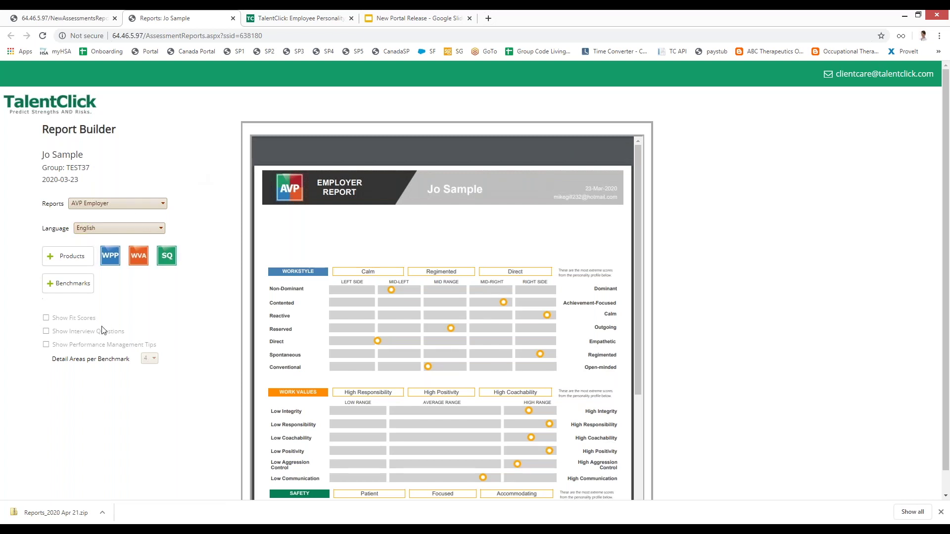
click(69, 289)
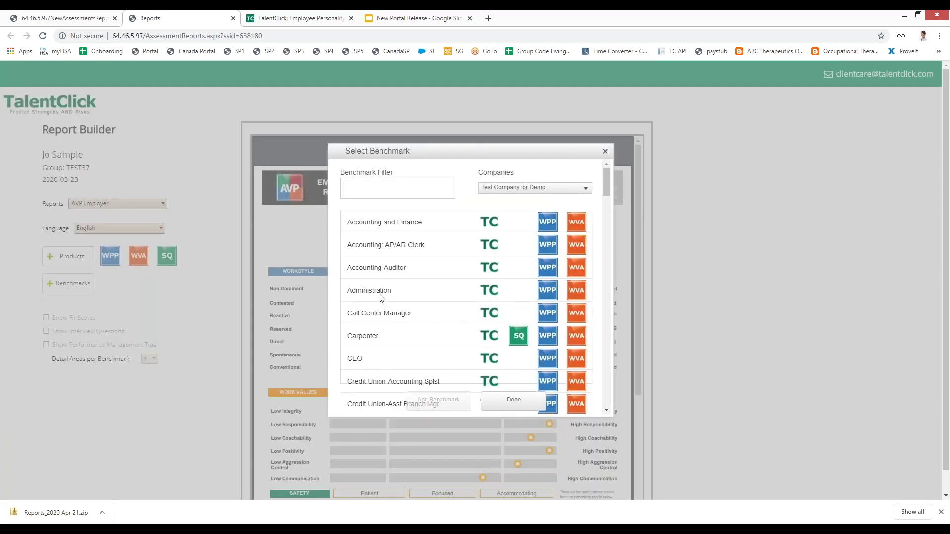
click(384, 246)
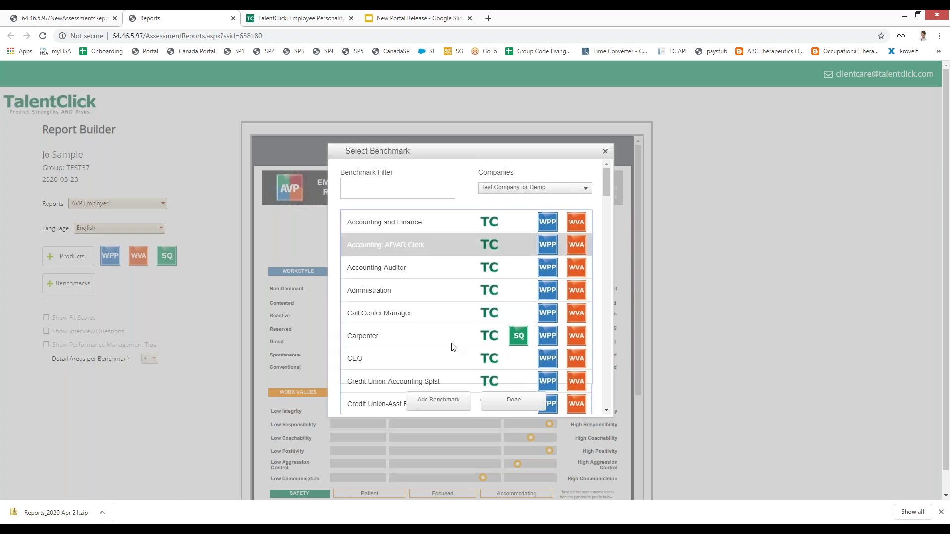
click(451, 402)
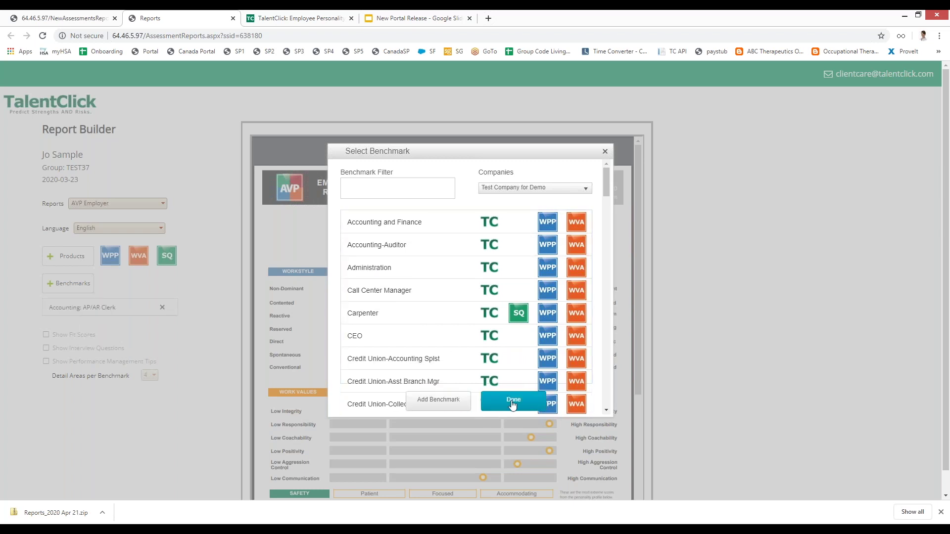
click(516, 400)
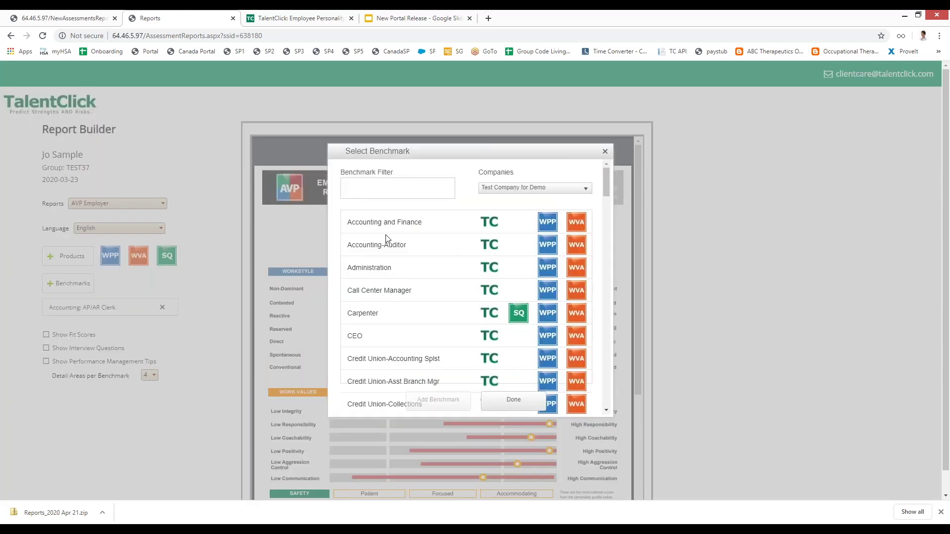
Add the Administration, Accounting and Finance, and Call Center Manager benchmarks to the report
click(372, 269)
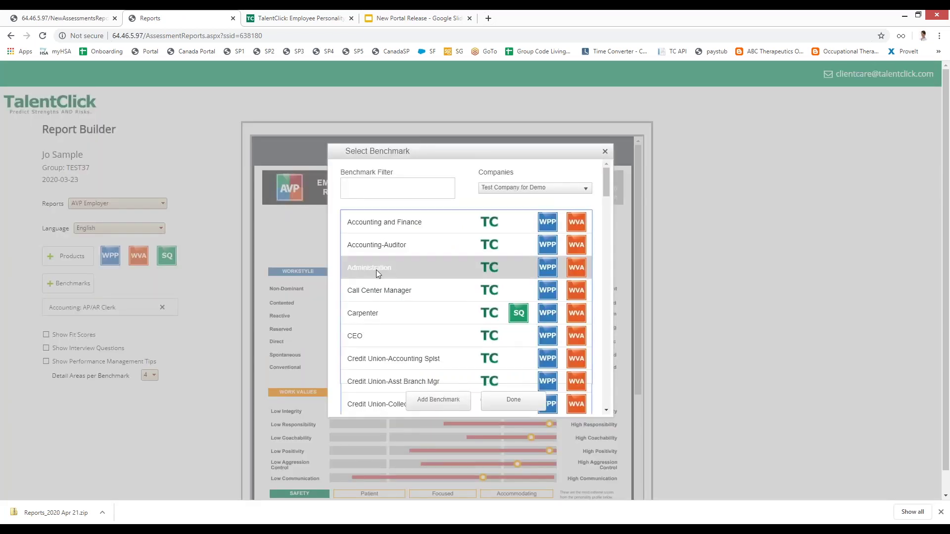
click(430, 406)
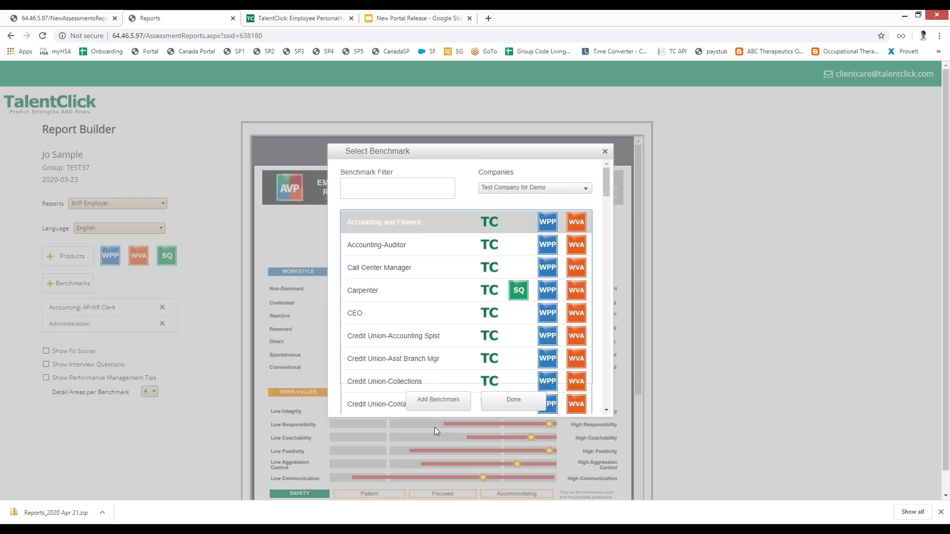
click(438, 400)
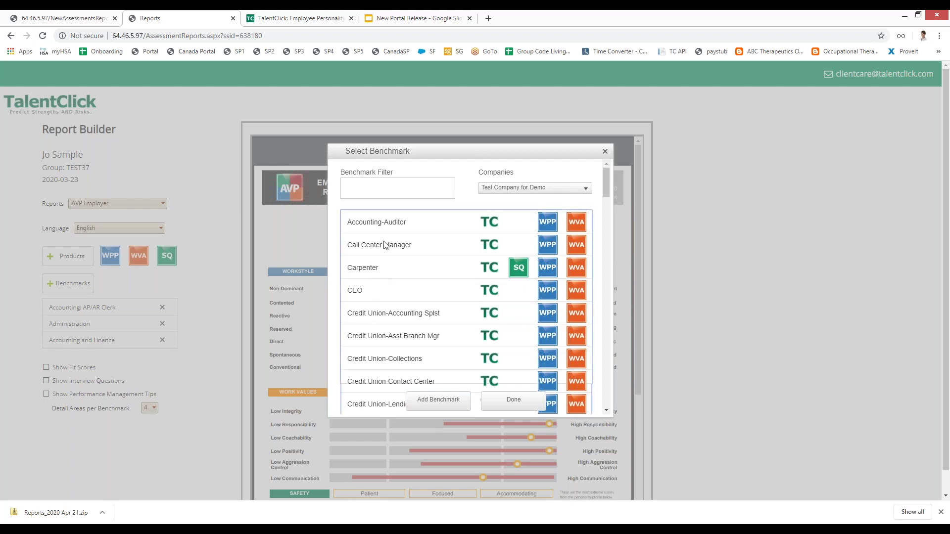
click(384, 245)
click(438, 400)
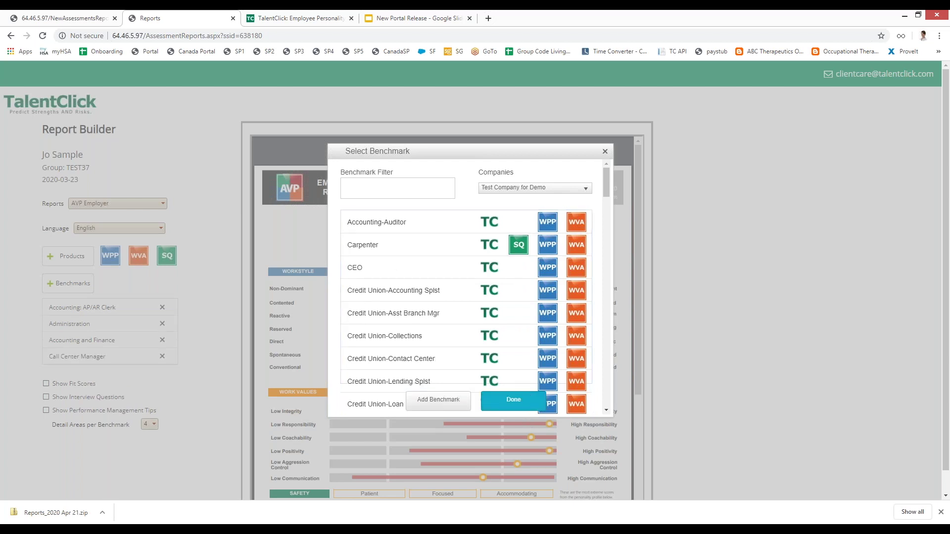
click(495, 396)
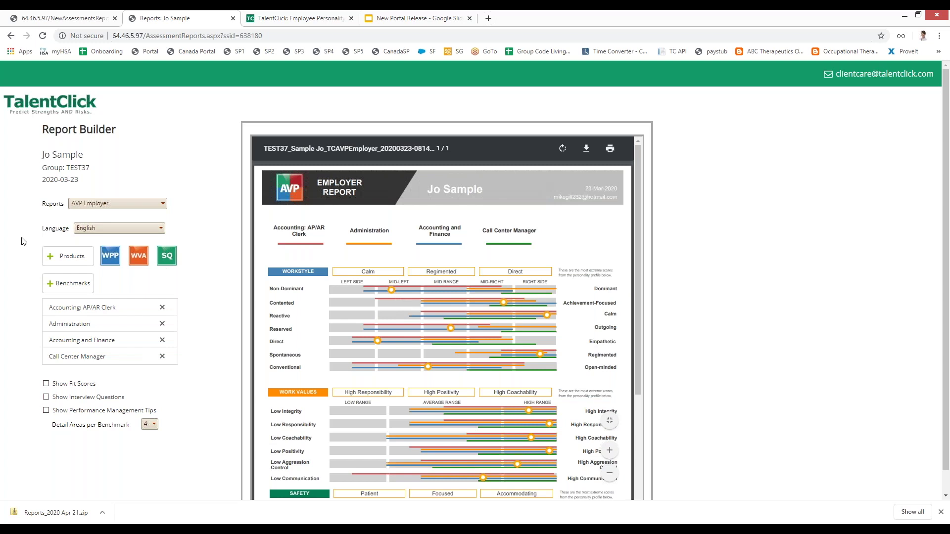
Show fit scores in the report and review the legend for good, possible and low fit
click(46, 384)
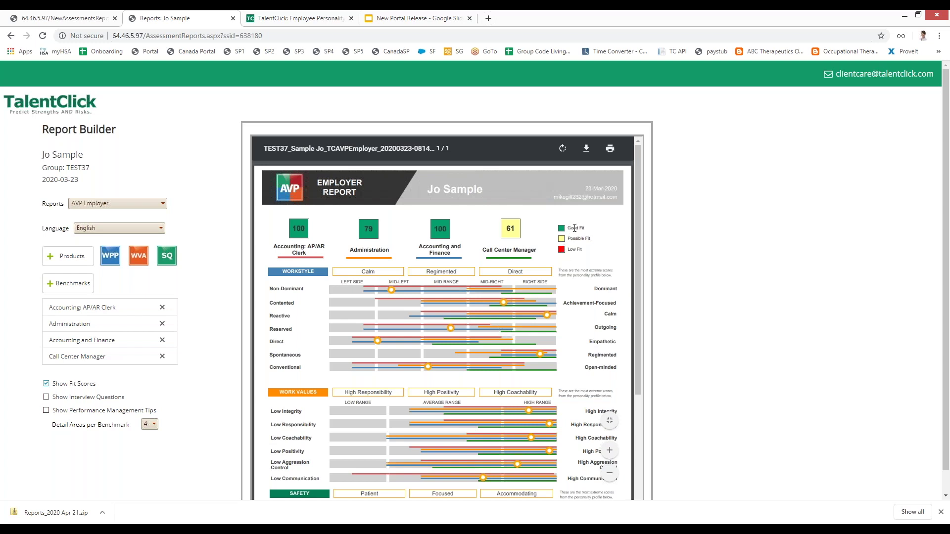
drag(584, 227, 566, 241)
mouse_move(581, 247)
mouse_down()
mouse_move(589, 251)
mouse_move(570, 249)
mouse_up()
click(572, 251)
Remove the Accounting: AP/AR Clerk and Accounting and Finance benchmarks from the report
click(162, 307)
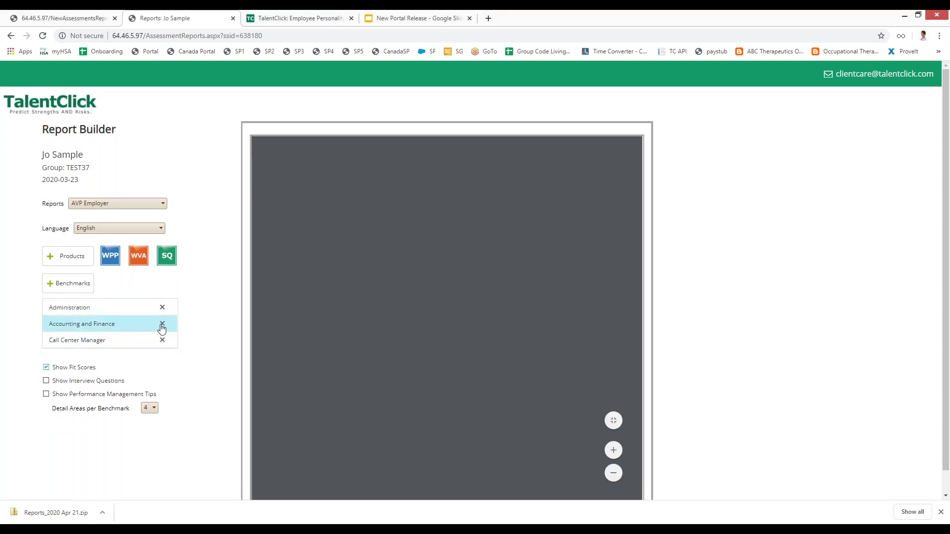
click(163, 325)
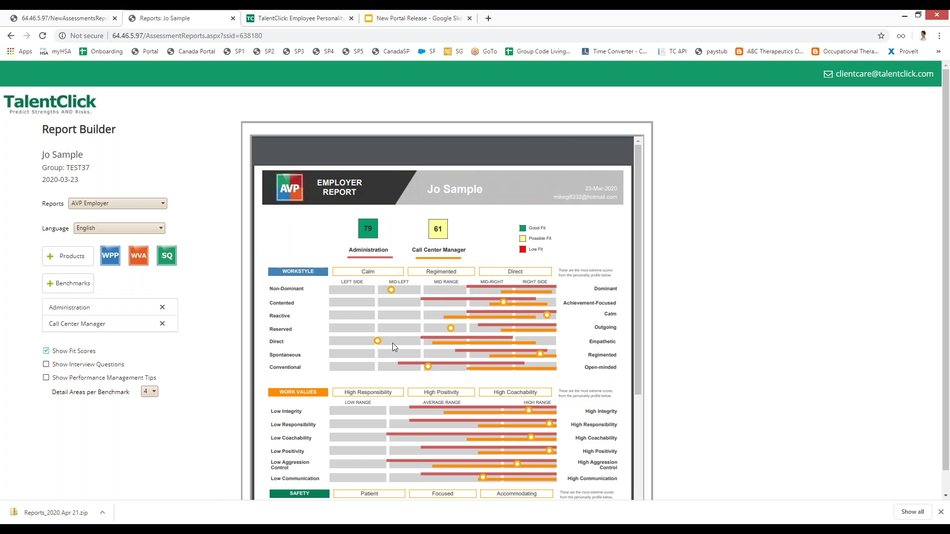
scroll(487, 334, down, 1)
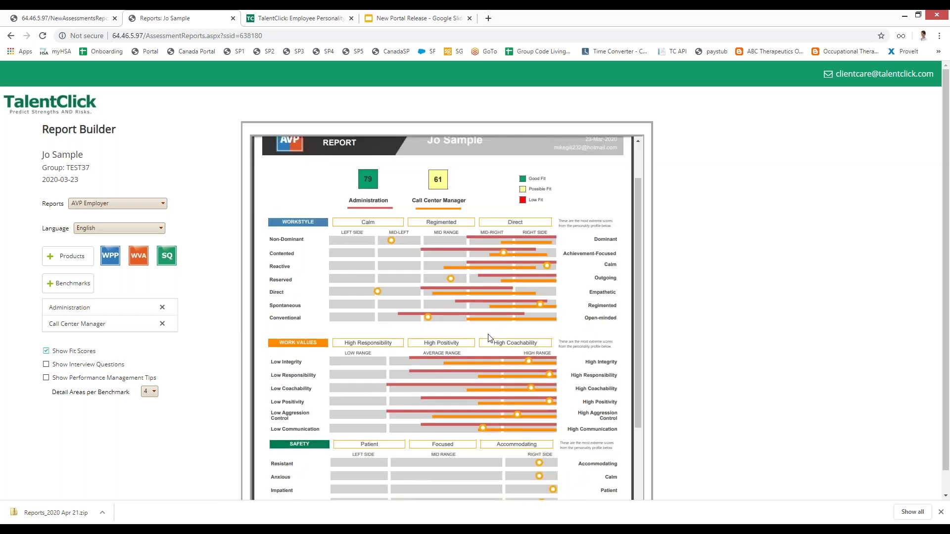
Include interview questions in the report and review the suggested ones for the Administration and Call Center Manager benchmarks
click(46, 365)
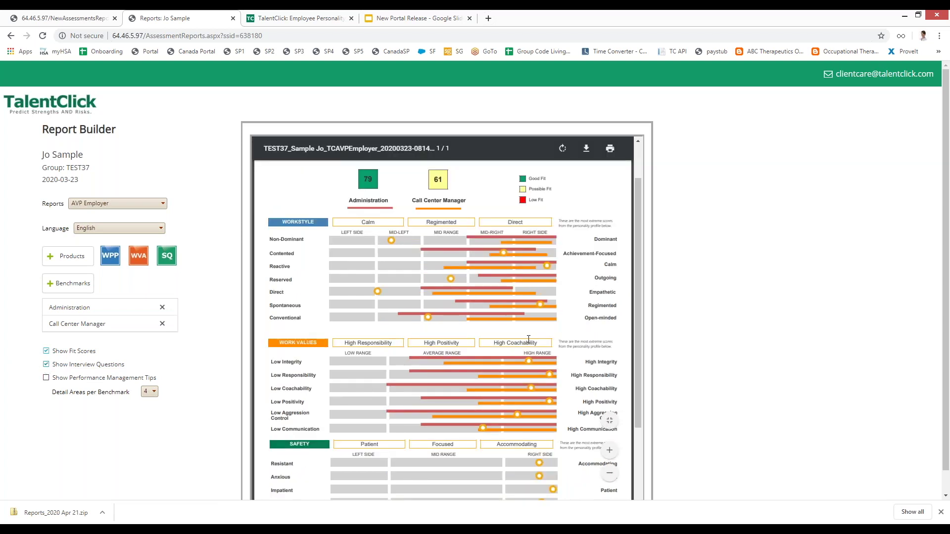
scroll(521, 333, down, 3)
scroll(522, 337, down, 8)
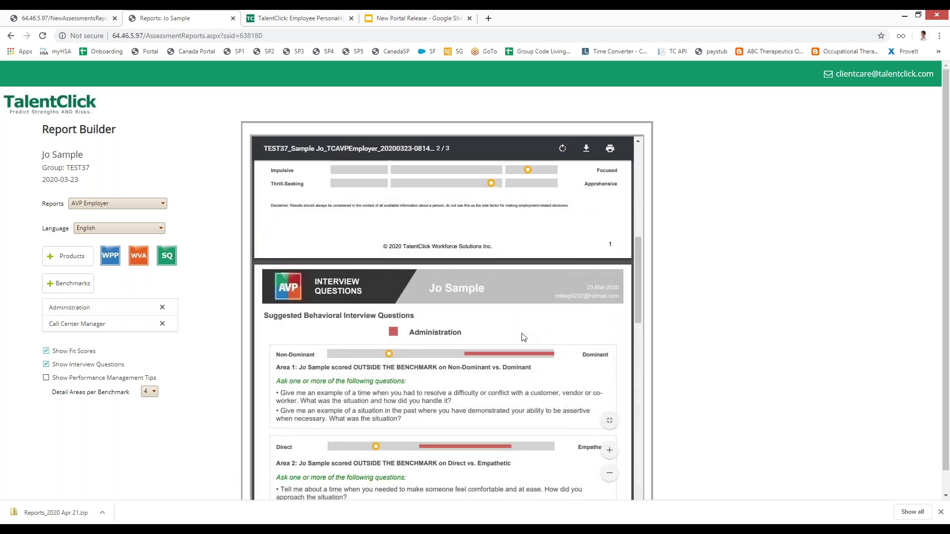
scroll(521, 333, down, 3)
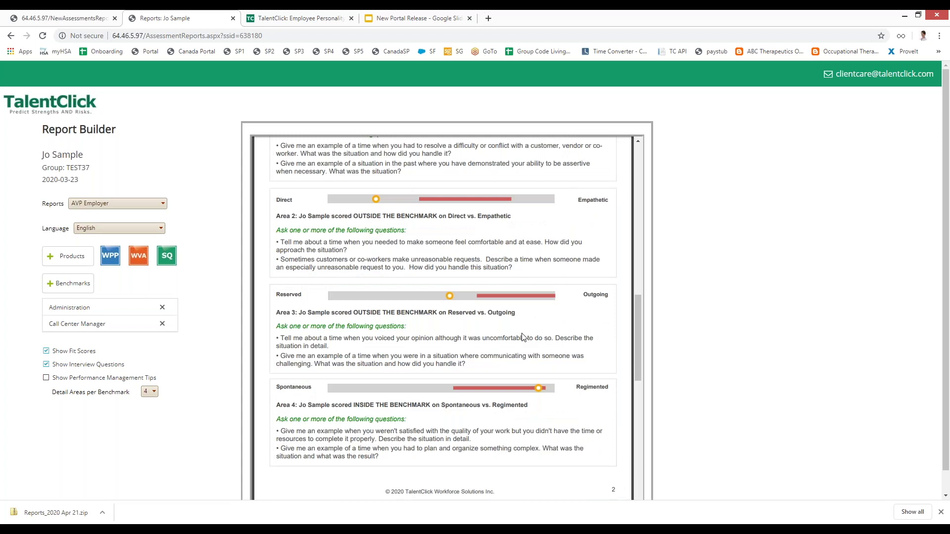
scroll(524, 337, up, 4)
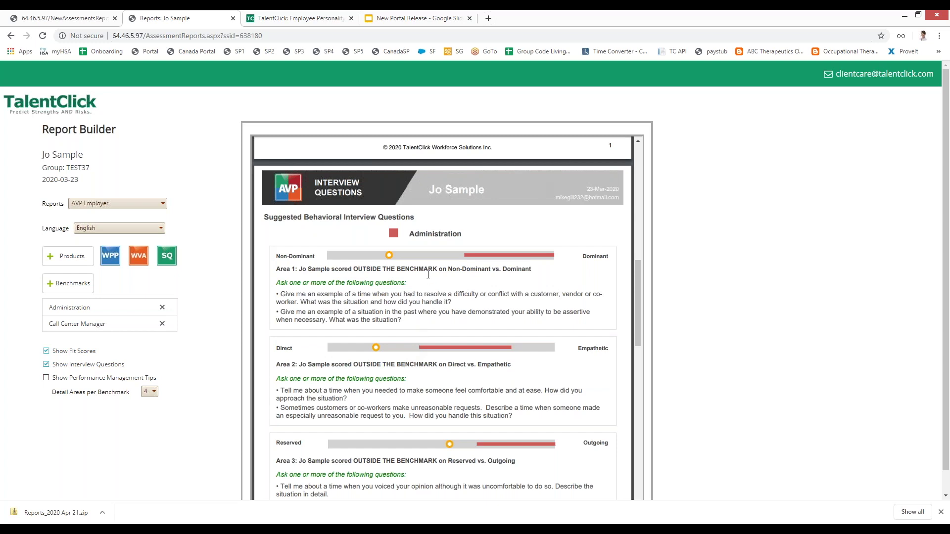
scroll(428, 274, down, 8)
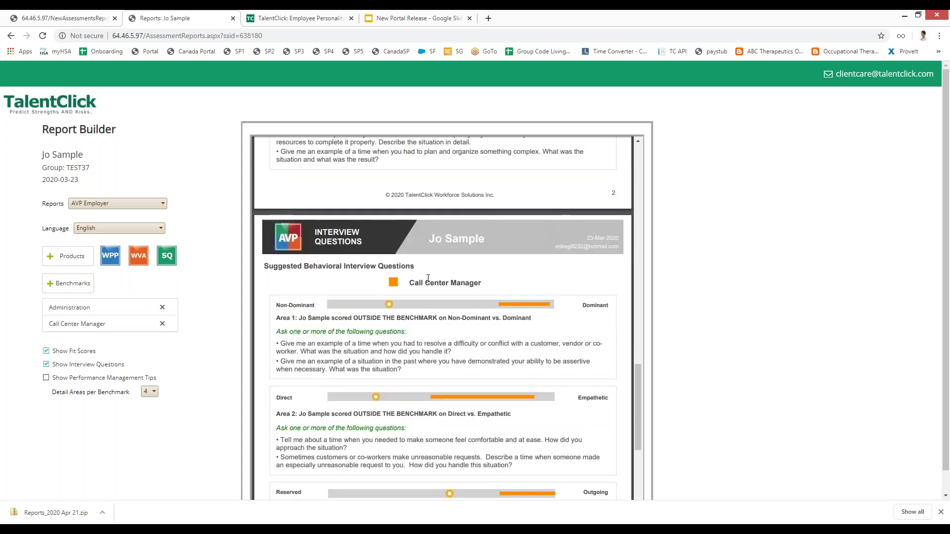
scroll(427, 278, down, 1)
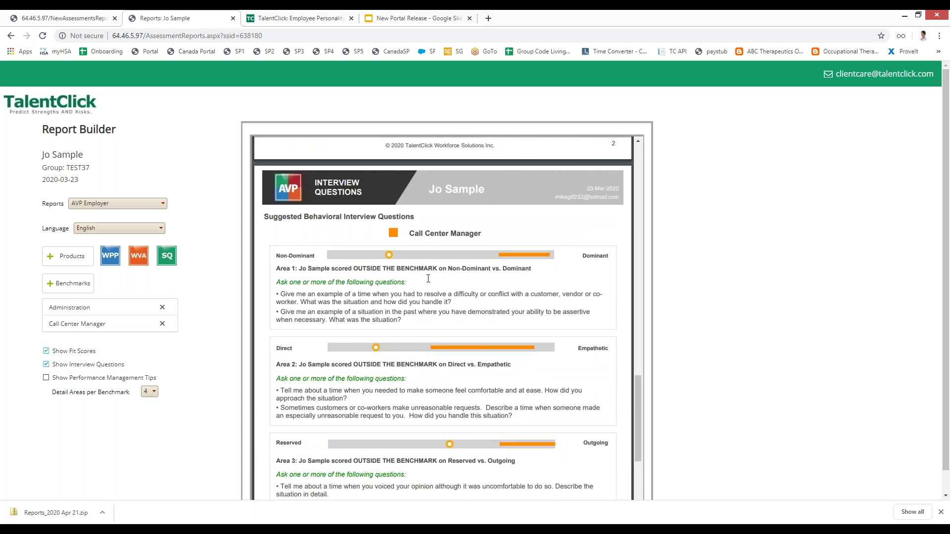
scroll(428, 278, down, 3)
scroll(428, 278, up, 1)
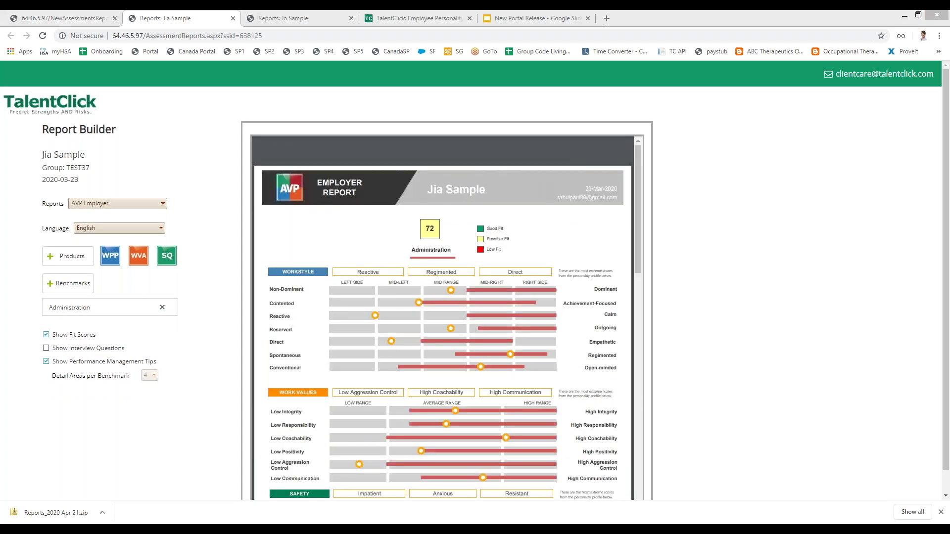